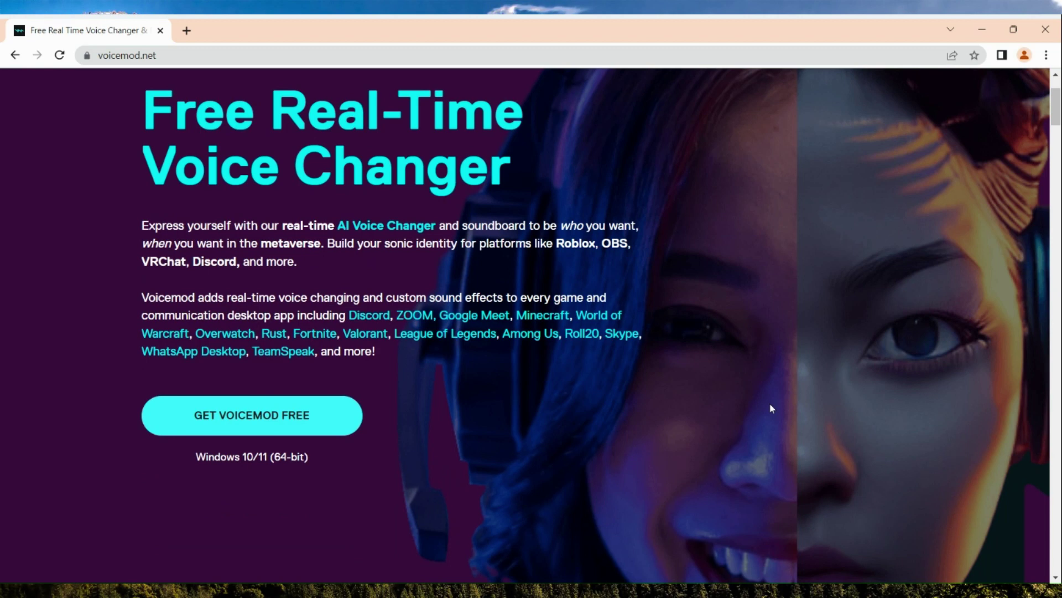
# - Request the free Voicemod download and sign up with Discord, declining to save the password and authorizing VoicemodApp
pyautogui.scroll(5, 213, 408)
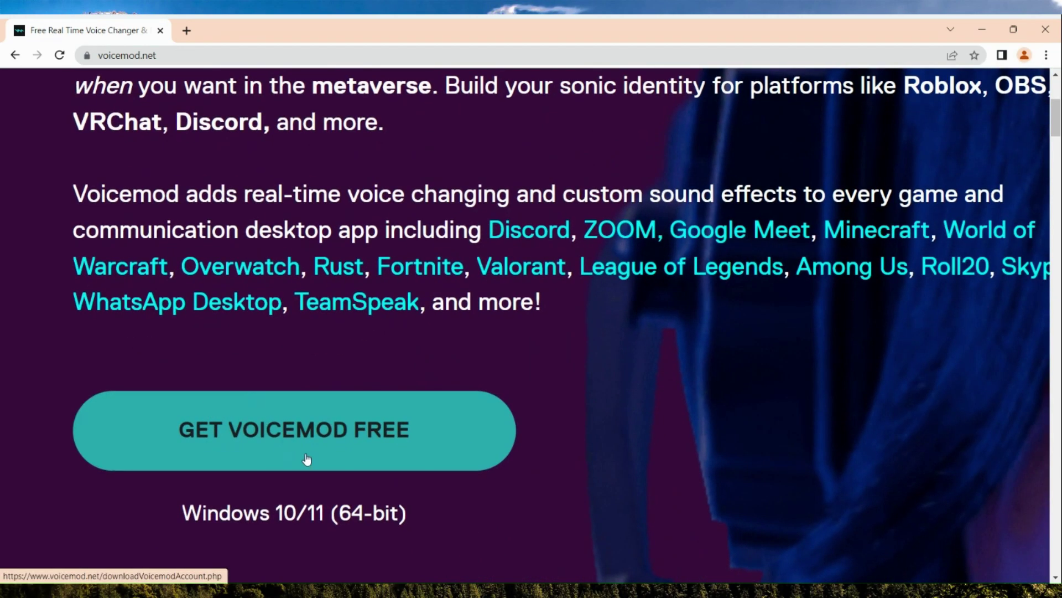
pyautogui.click(308, 459)
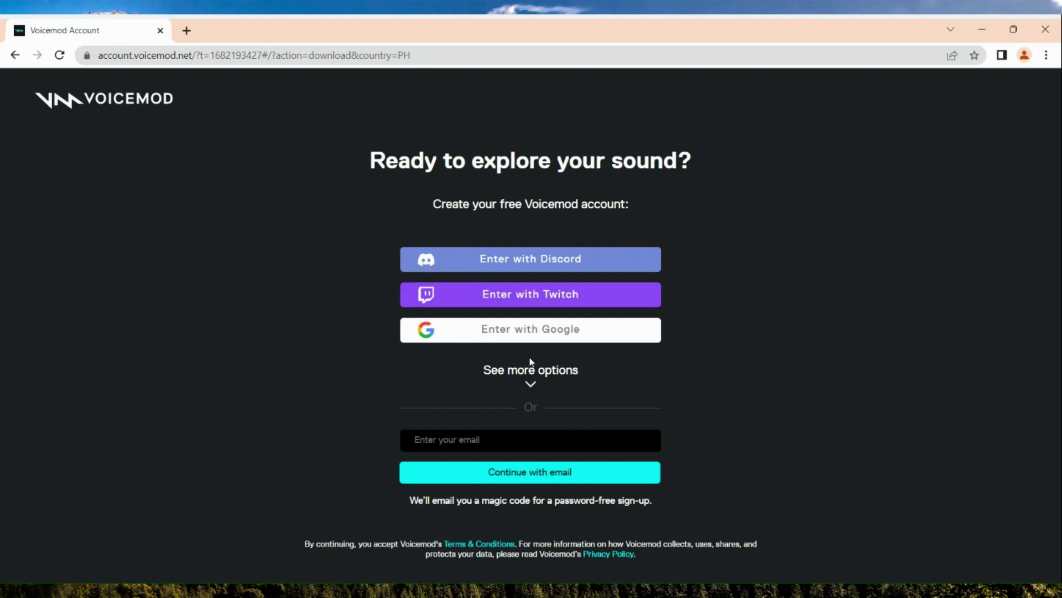
pyautogui.click(549, 259)
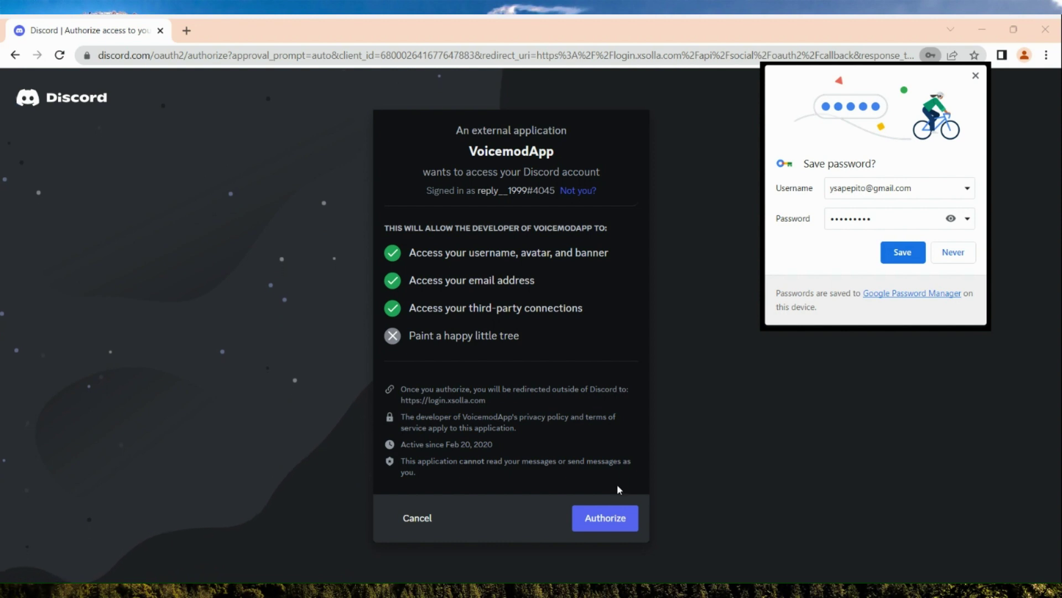
pyautogui.click(953, 252)
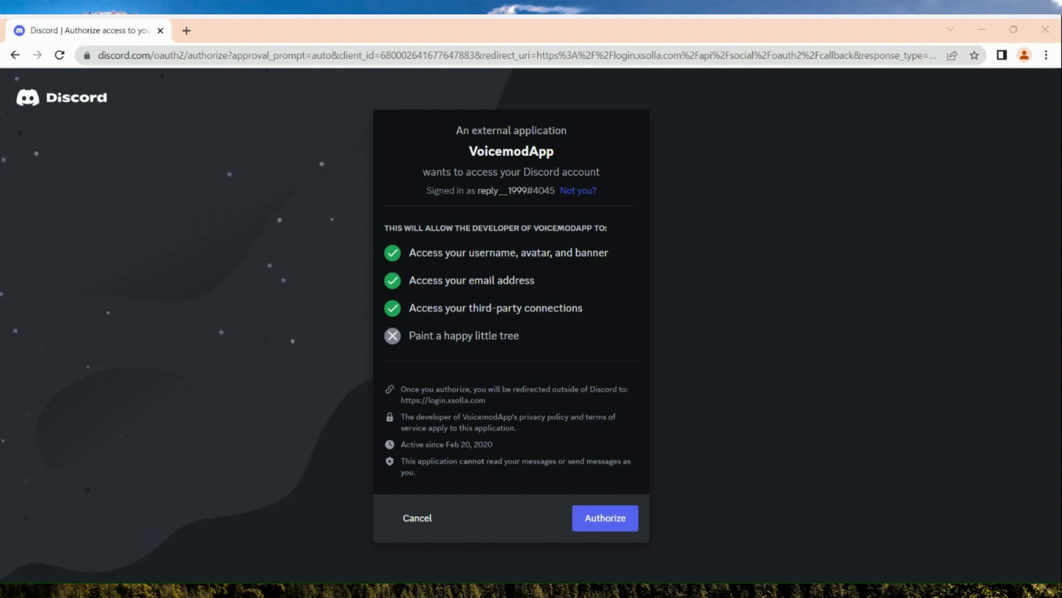
pyautogui.click(629, 516)
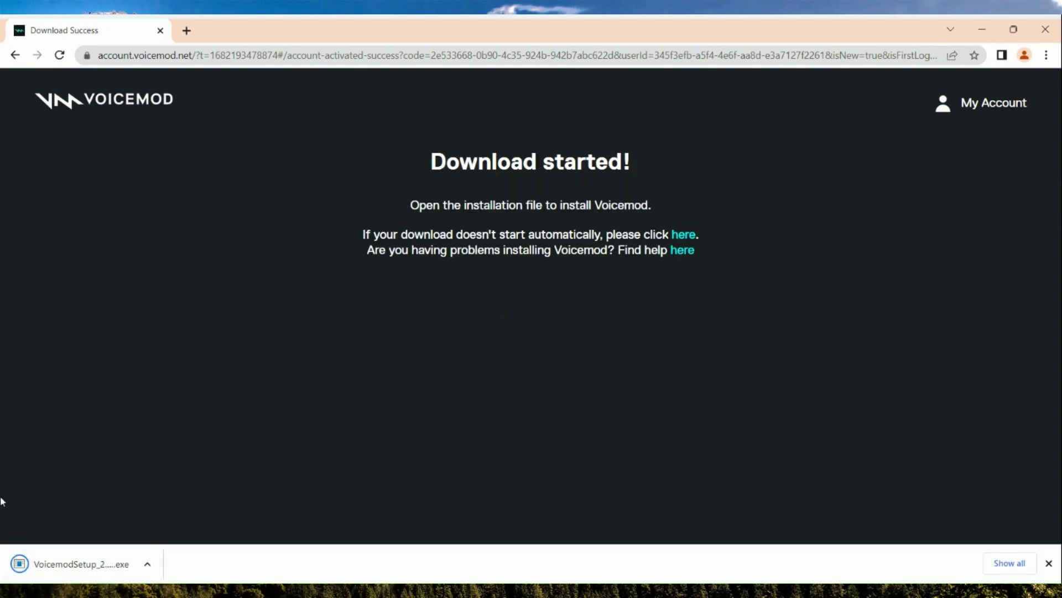
# - Run the downloaded Voicemod installer with English as the setup language and bring its setup window forward
pyautogui.click(135, 556)
pyautogui.click(148, 563)
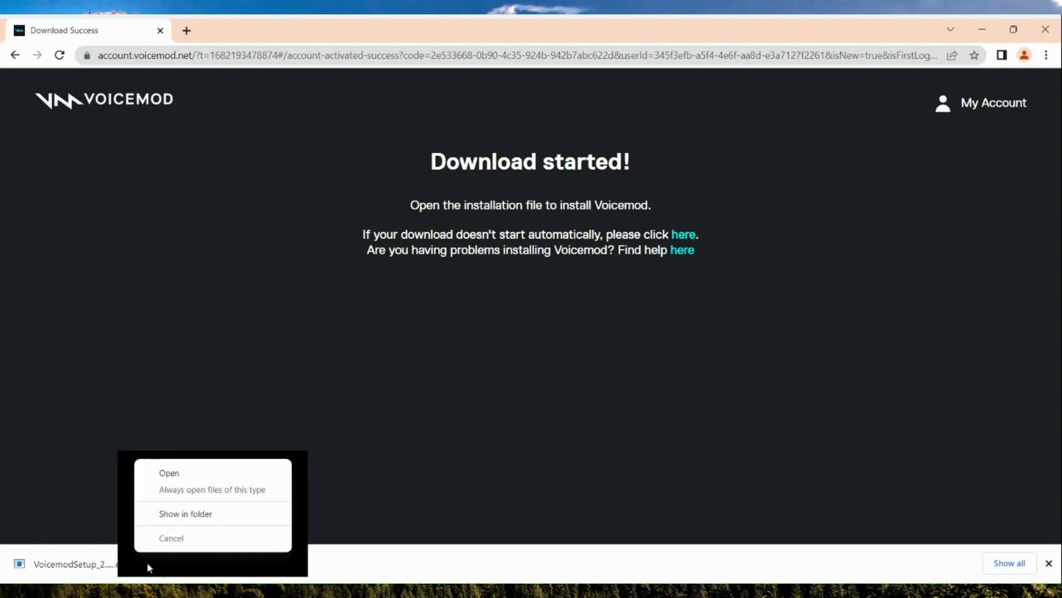
pyautogui.click(184, 473)
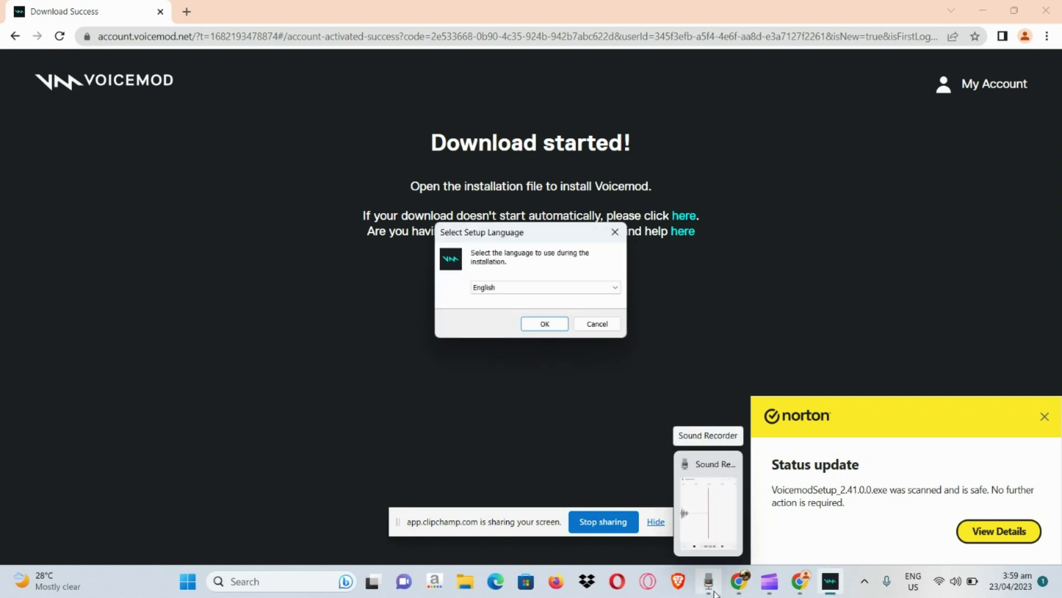
pyautogui.click(560, 324)
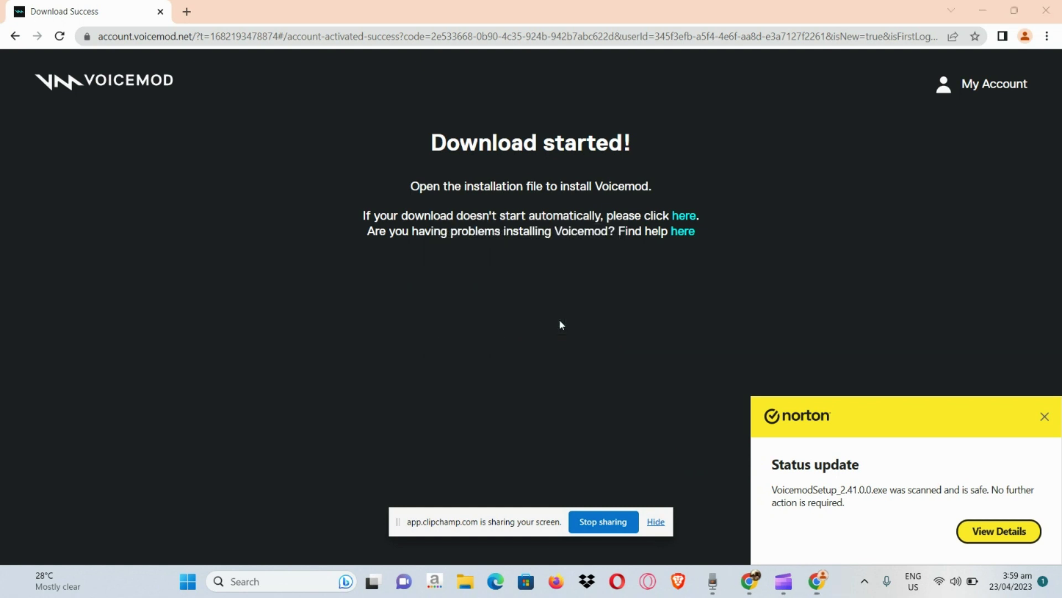
pyautogui.click(832, 591)
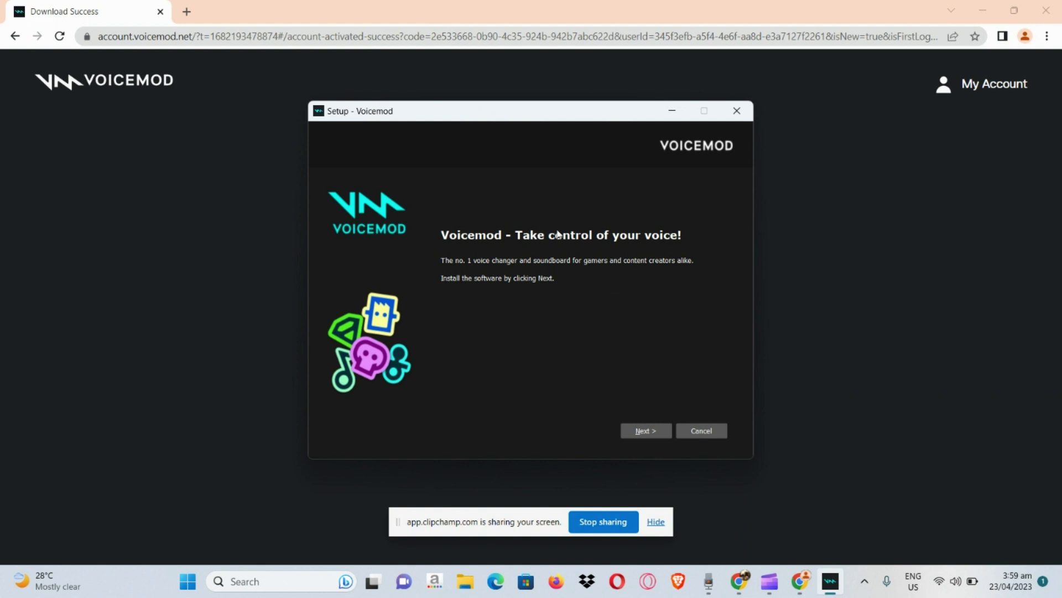
# - Accept the license agreement and install Voicemod in C:\Program Files\Voicemod Desktop with desktop and Quick Launch shortcuts
pyautogui.click(646, 437)
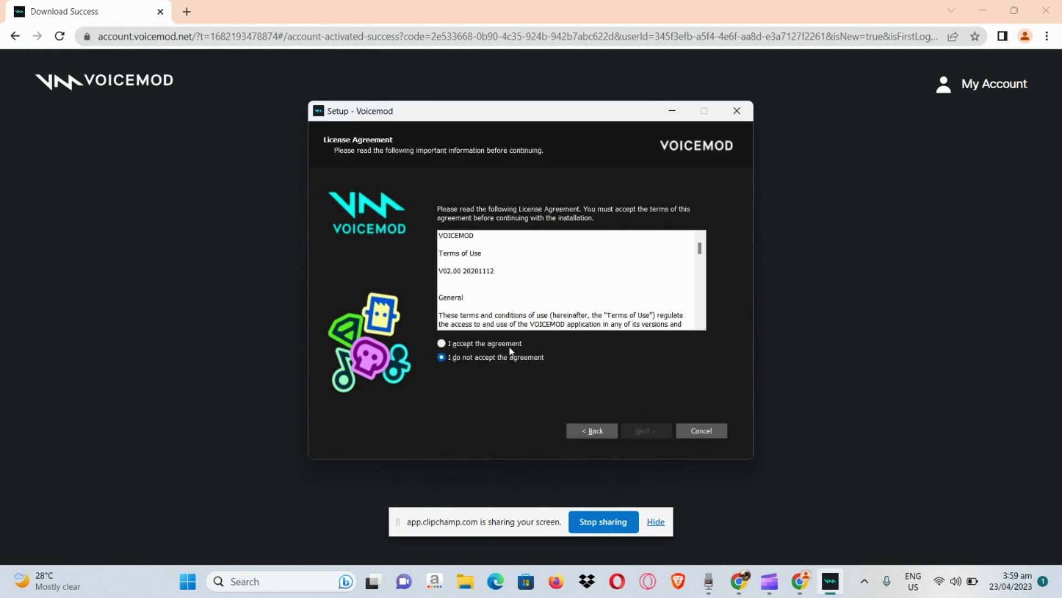
pyautogui.click(473, 345)
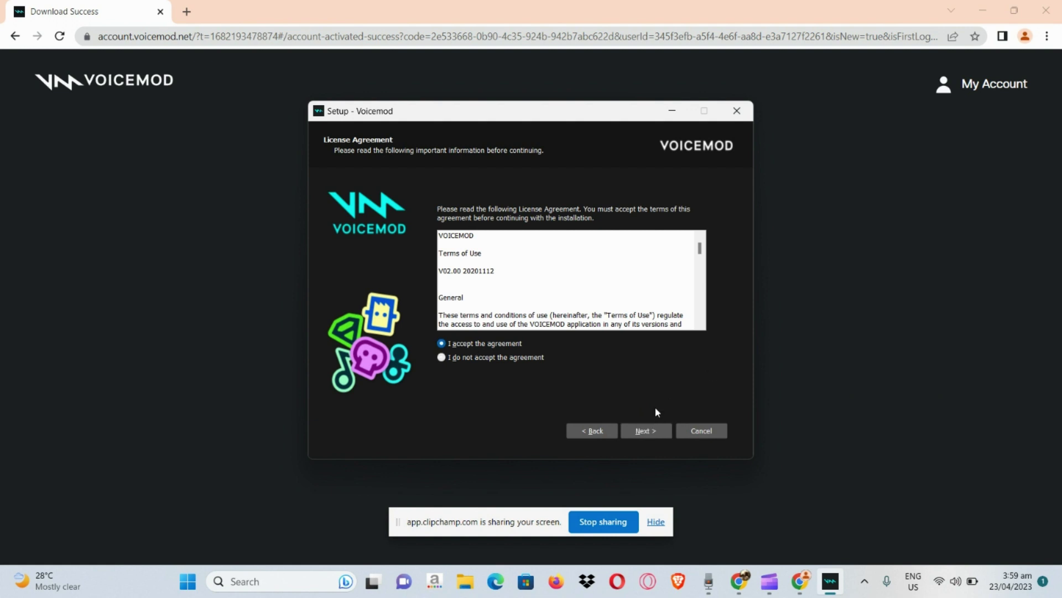
pyautogui.click(655, 434)
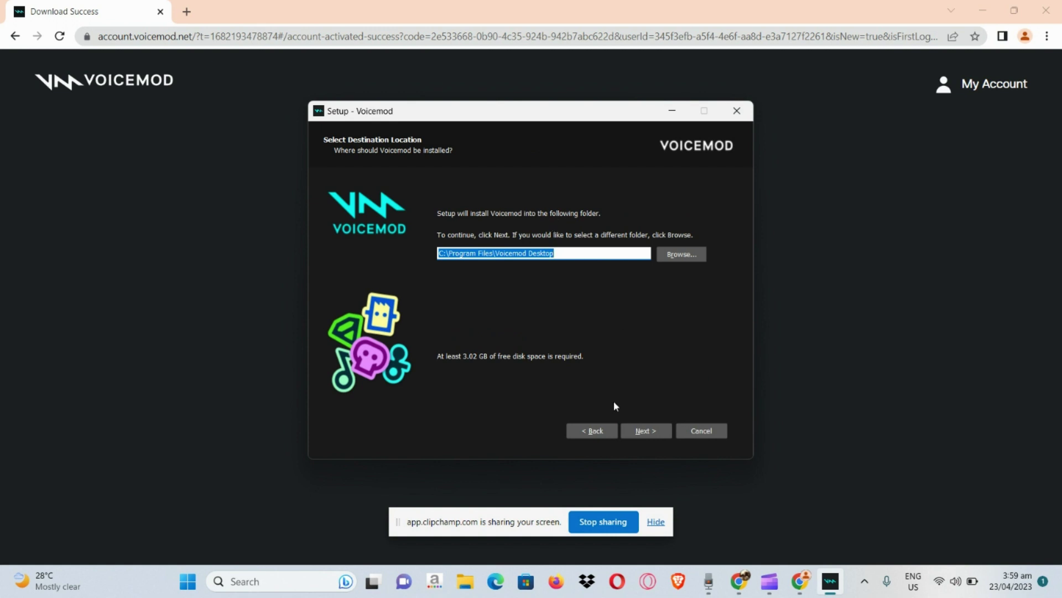
pyautogui.click(650, 427)
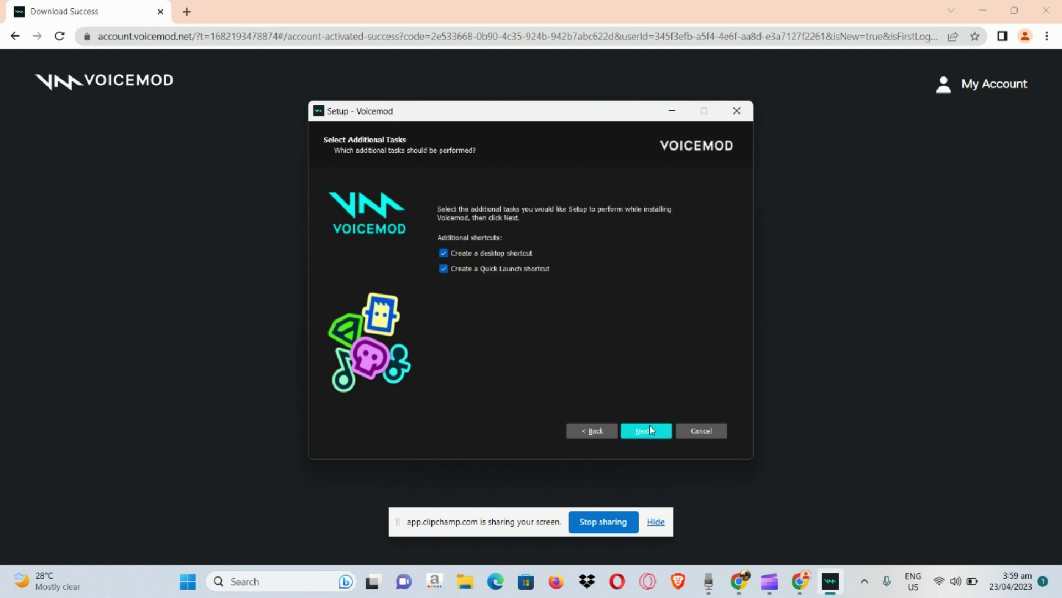
pyautogui.click(650, 430)
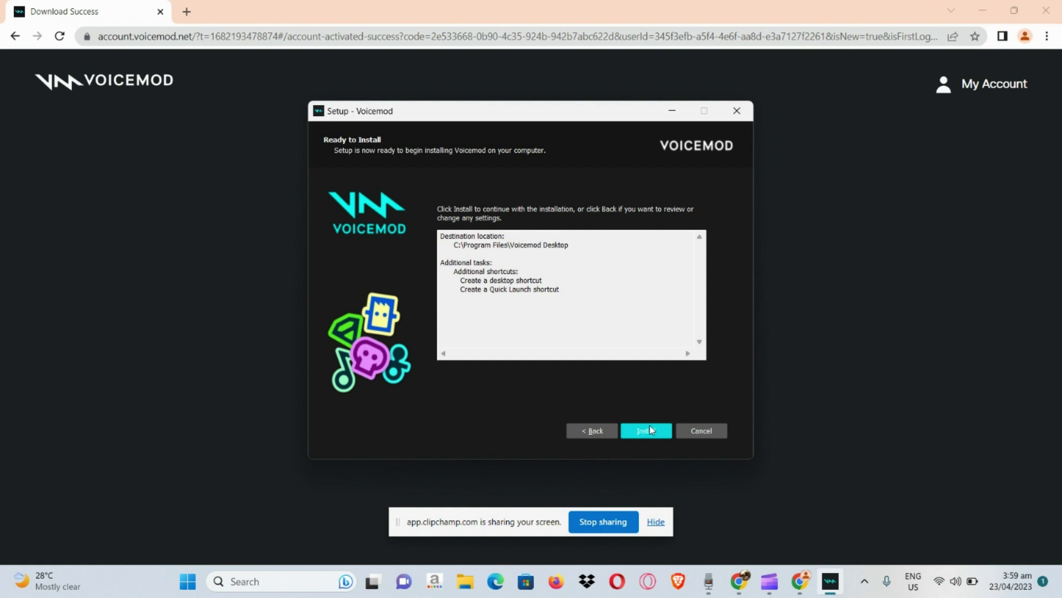
pyautogui.click(646, 431)
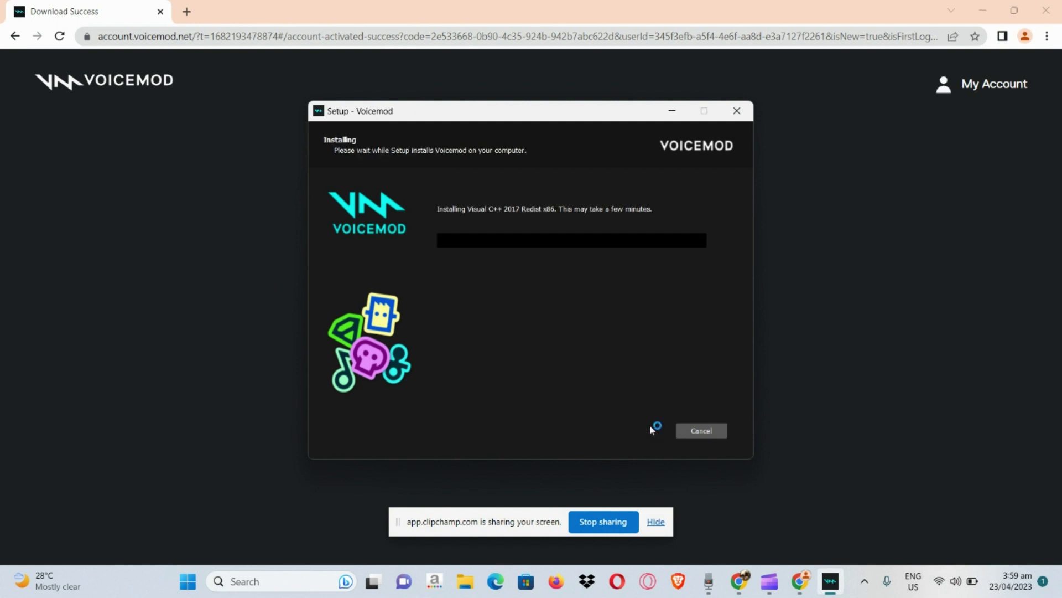
pyautogui.click(657, 520)
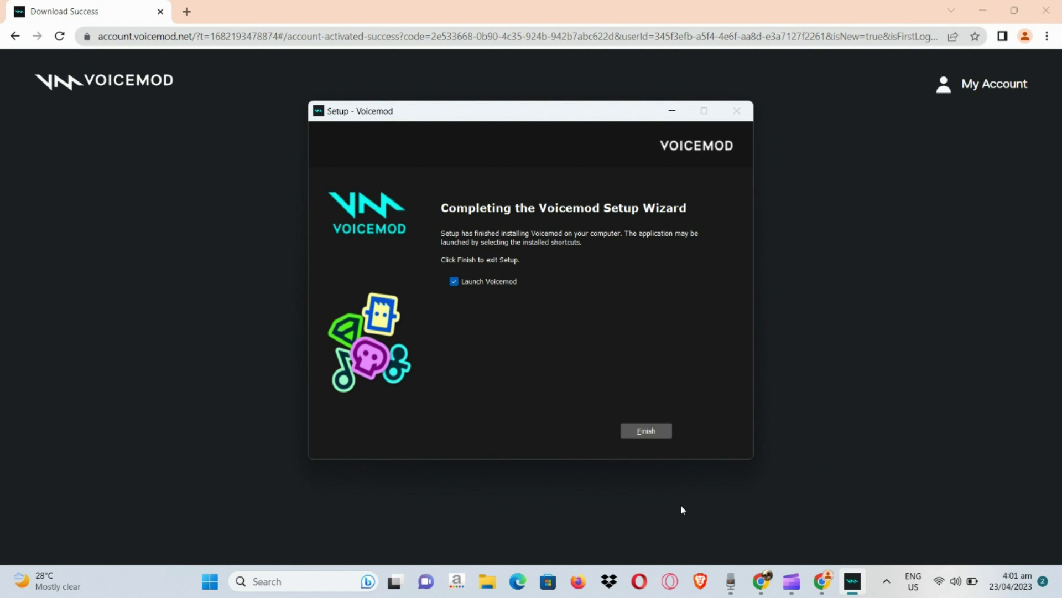
# - Finish the setup wizard with Launch Voicemod enabled and dismiss the introductory voice tour
pyautogui.click(653, 432)
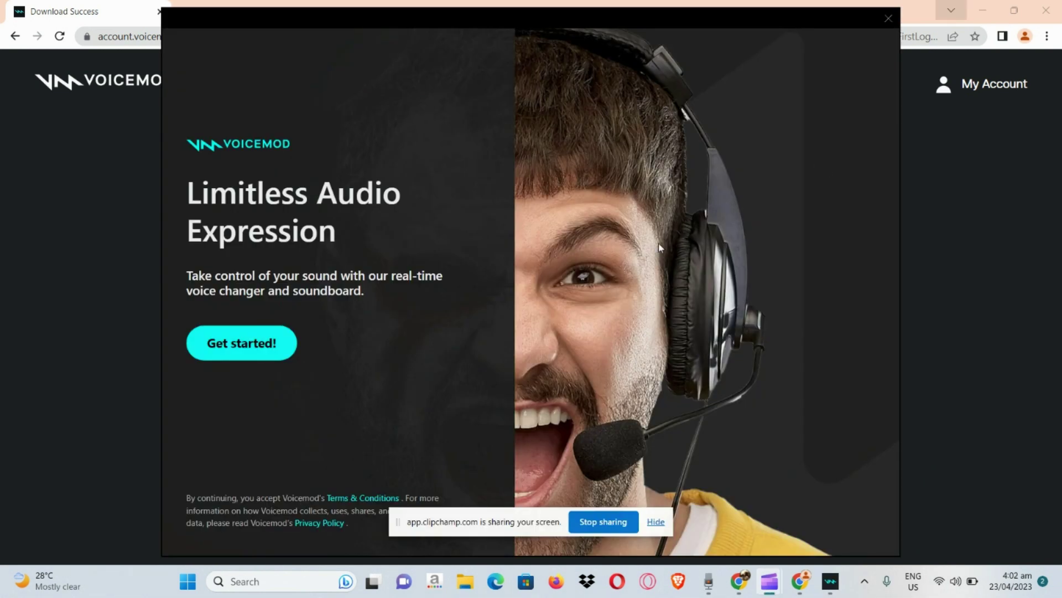
pyautogui.click(655, 522)
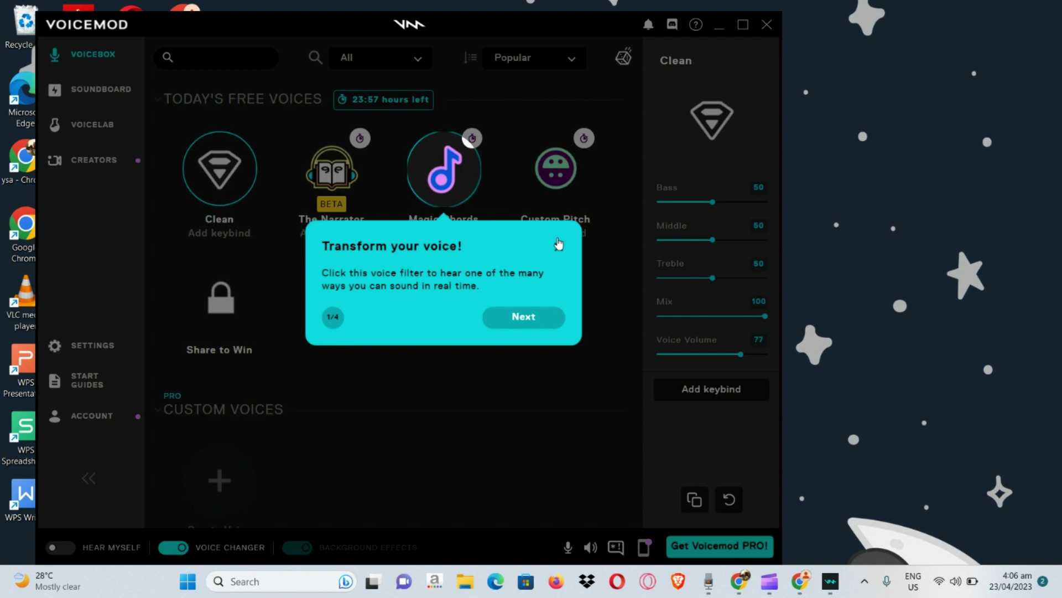
pyautogui.click(558, 244)
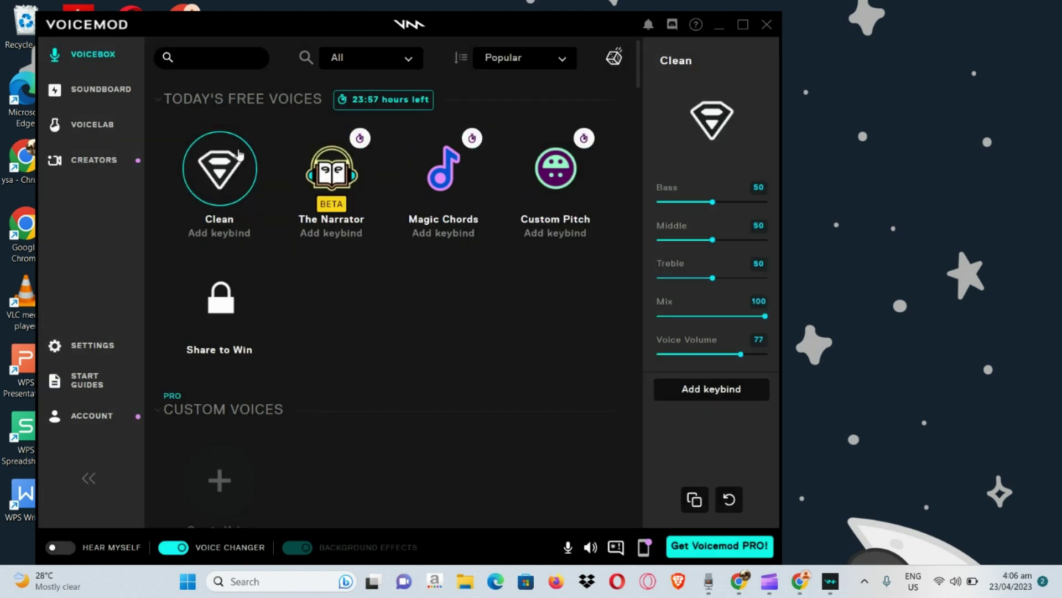
# - Open the Soundboard section of Voicemod
pyautogui.hotkey('ctrl', '+')
pyautogui.hotkey('ctrl', '+')
pyautogui.hotkey('ctrl', '+')
pyautogui.hotkey('ctrl', '+')
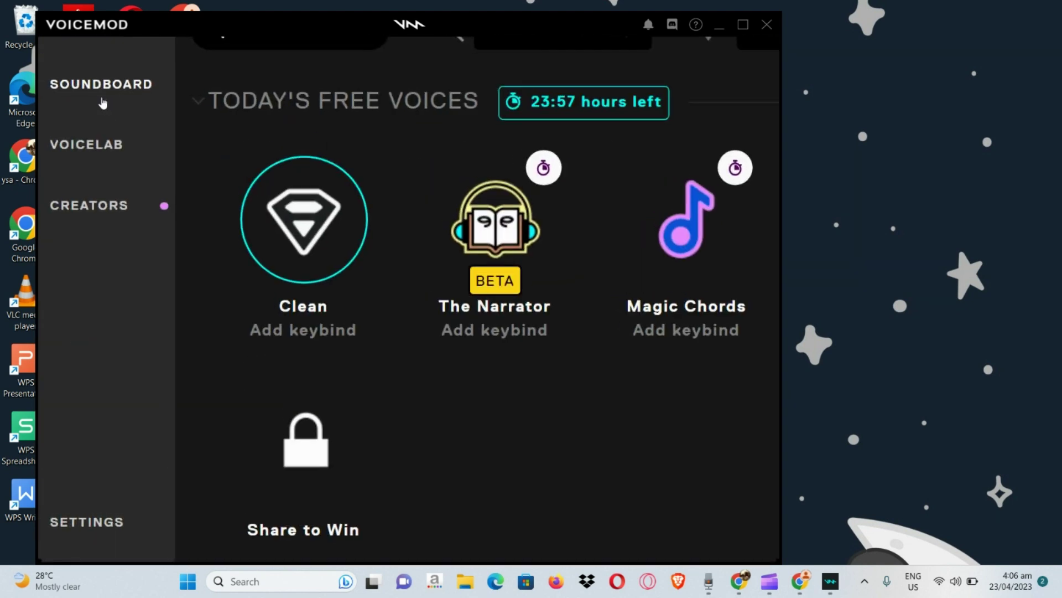
pyautogui.click(102, 101)
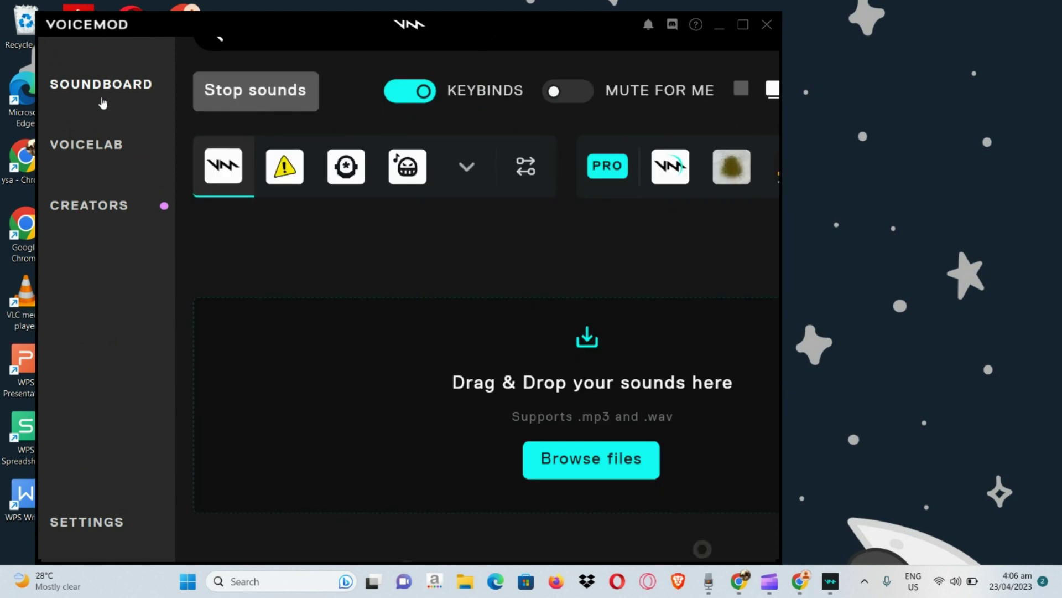
pyautogui.hotkey('ctrl', '0')
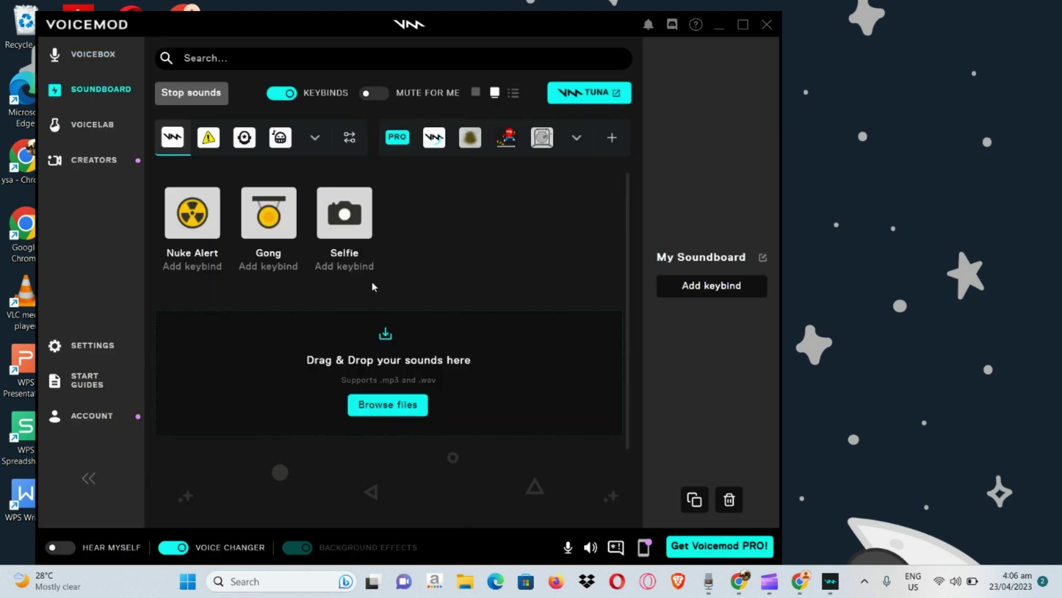
# - Import the audio file NPBGM (4) from the Downloads folder into My Soundboard
pyautogui.hotkey('ctrl', '+')
pyautogui.hotkey('ctrl', '+')
pyautogui.hotkey('ctrl', '+')
pyautogui.hotkey('ctrl', '+')
pyautogui.hotkey('ctrl', '+')
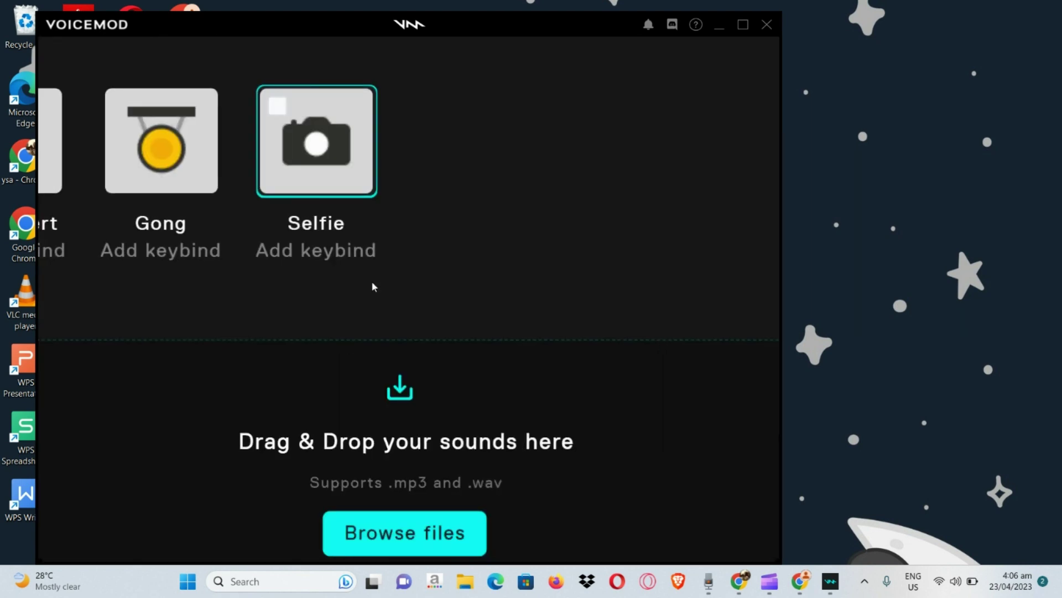
pyautogui.scroll(-3, 455, 435)
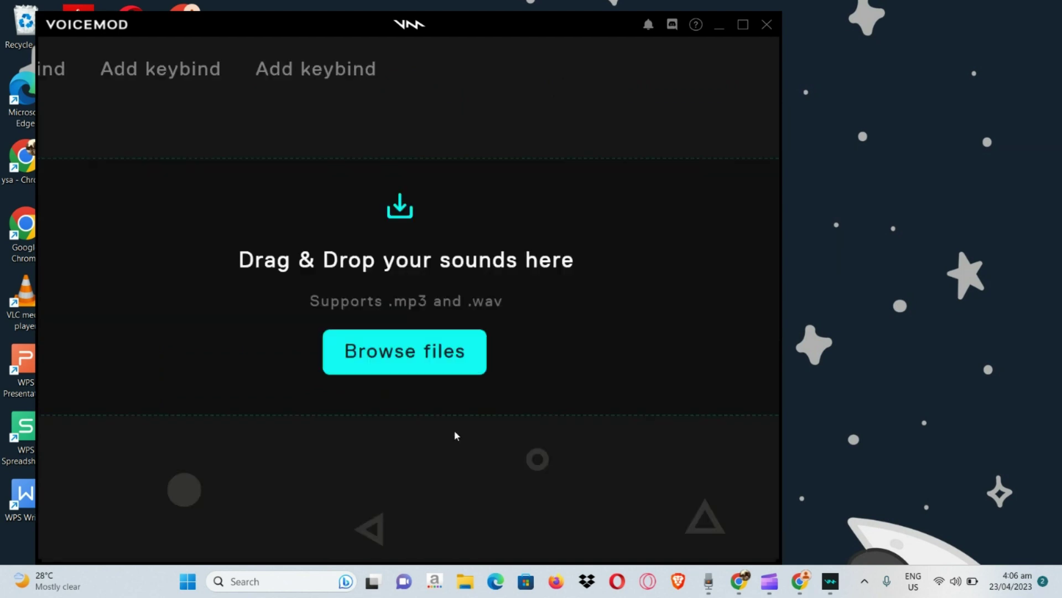
pyautogui.hotkey('ctrl', '0')
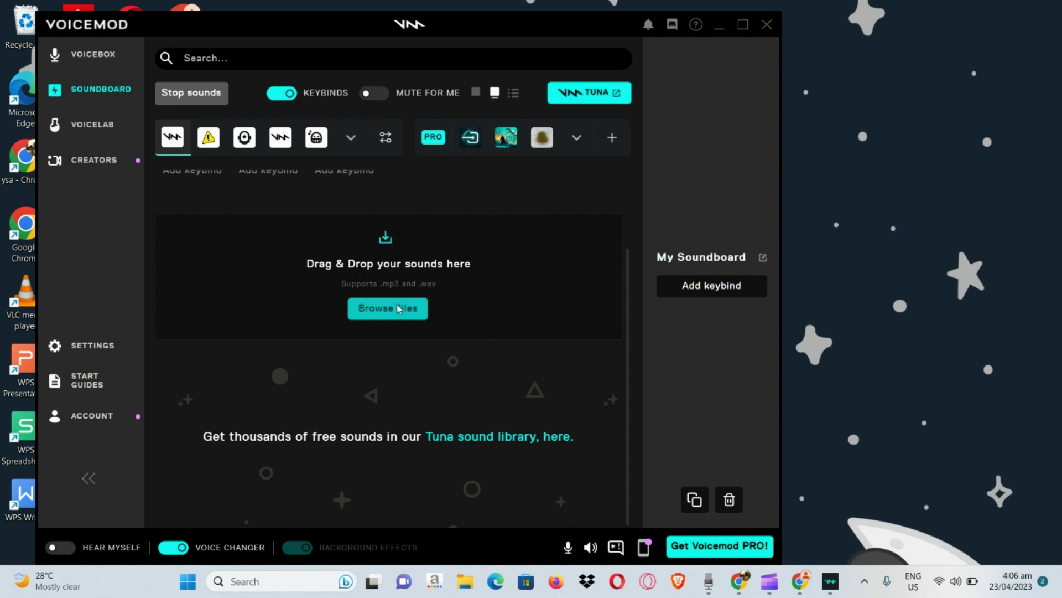
pyautogui.click(399, 308)
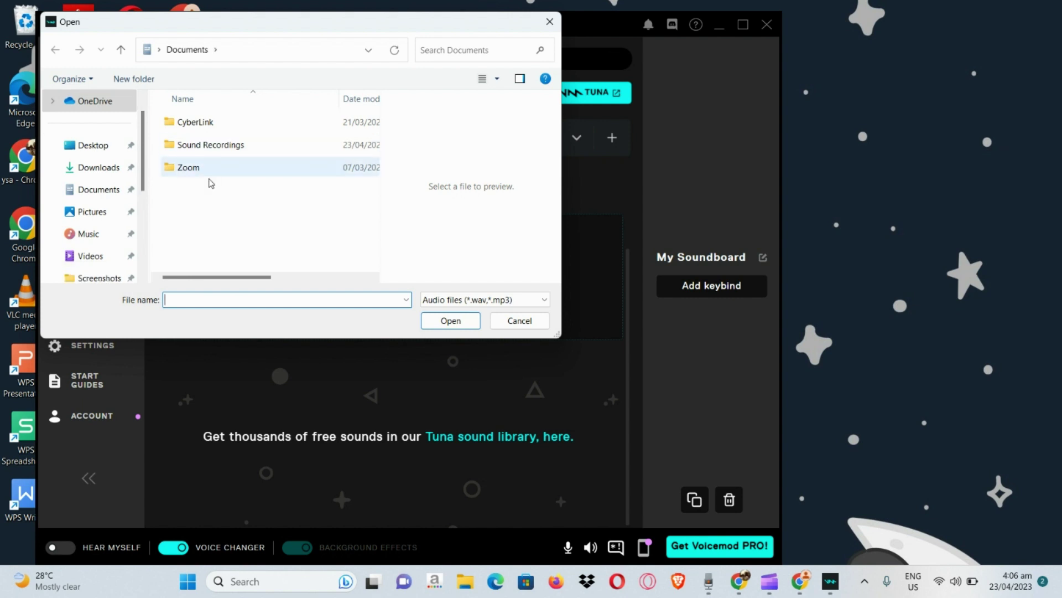
pyautogui.click(99, 167)
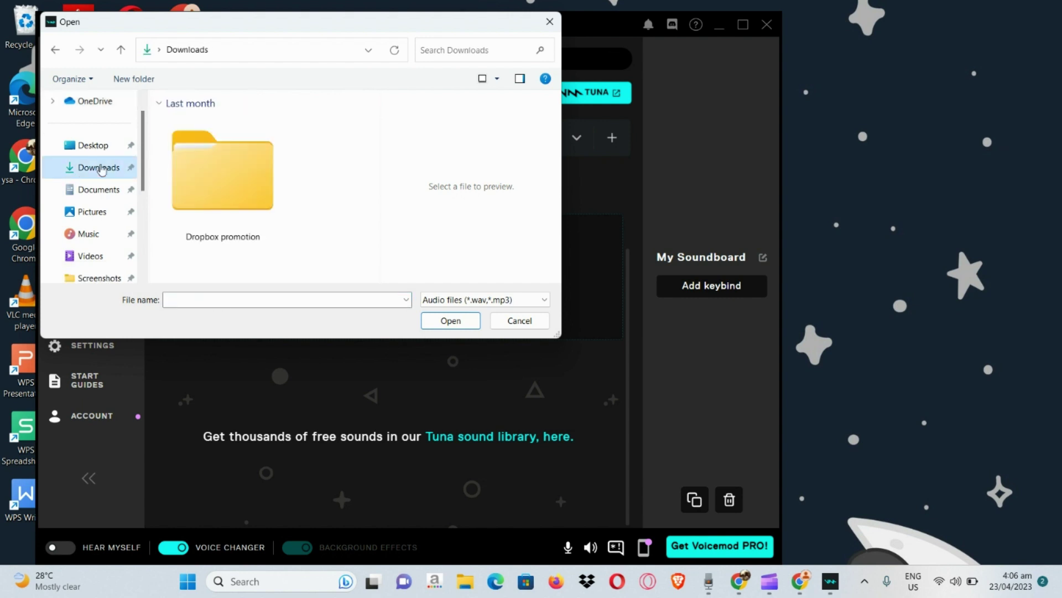
pyautogui.click(245, 214)
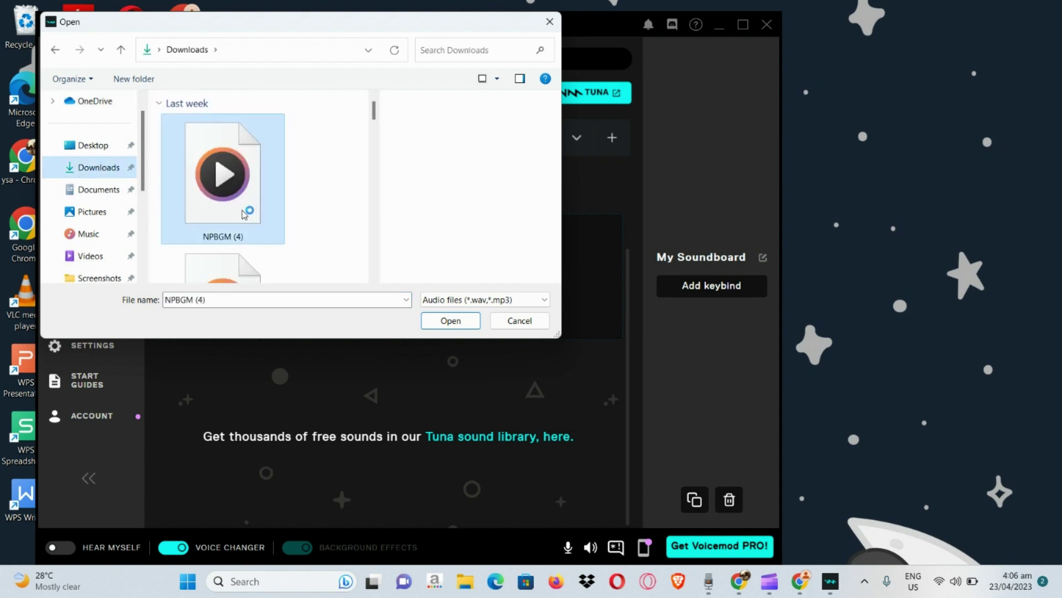
pyautogui.doubleClick(244, 214)
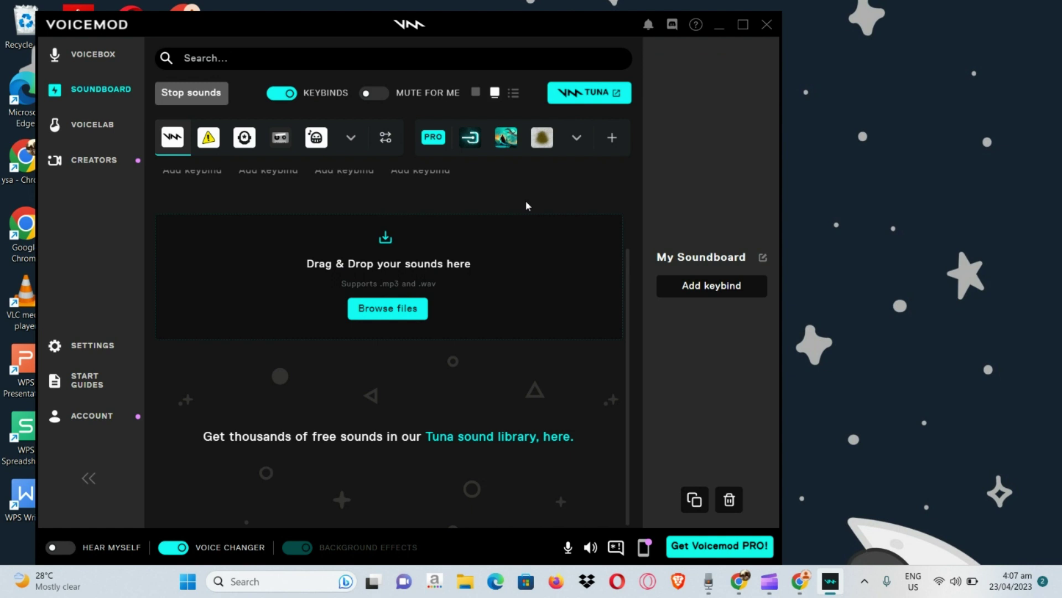
# - Select and play the imported NPBGM (4) sound in My Soundboard
pyautogui.scroll(2, 523, 202)
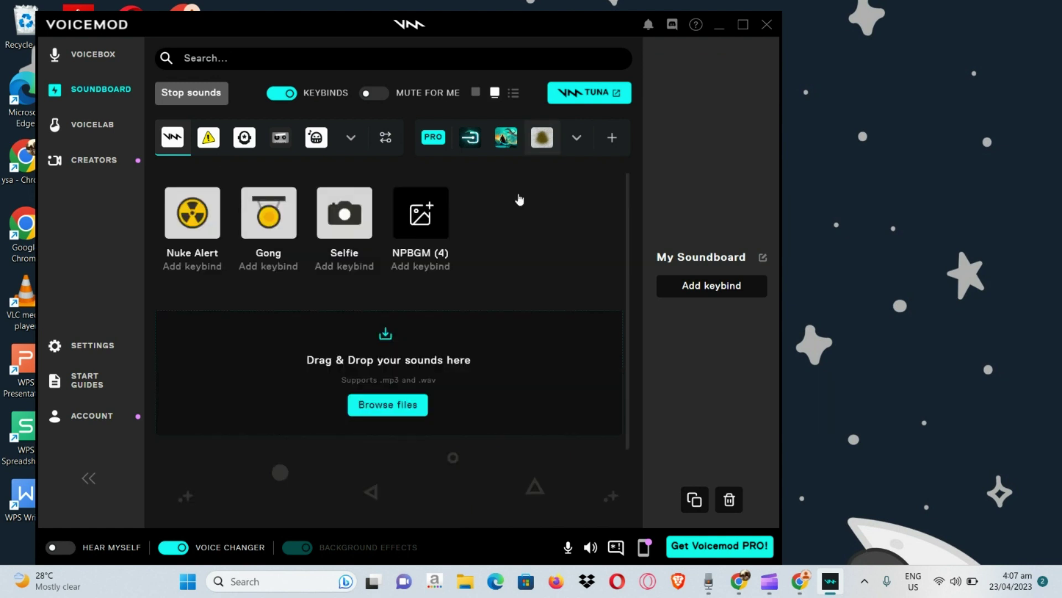
pyautogui.click(426, 219)
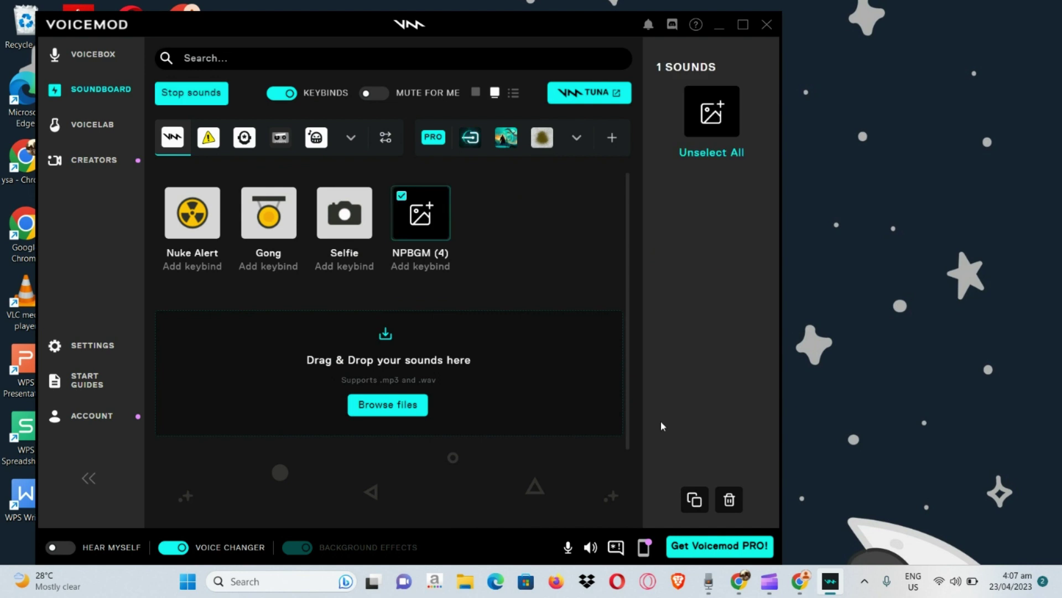
pyautogui.scroll(-2, 662, 425)
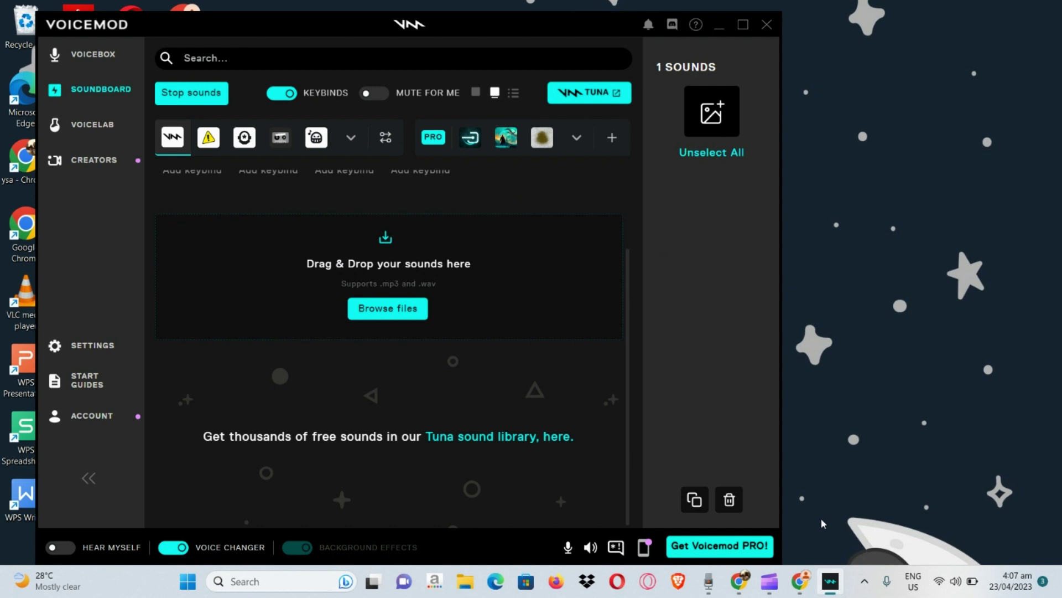